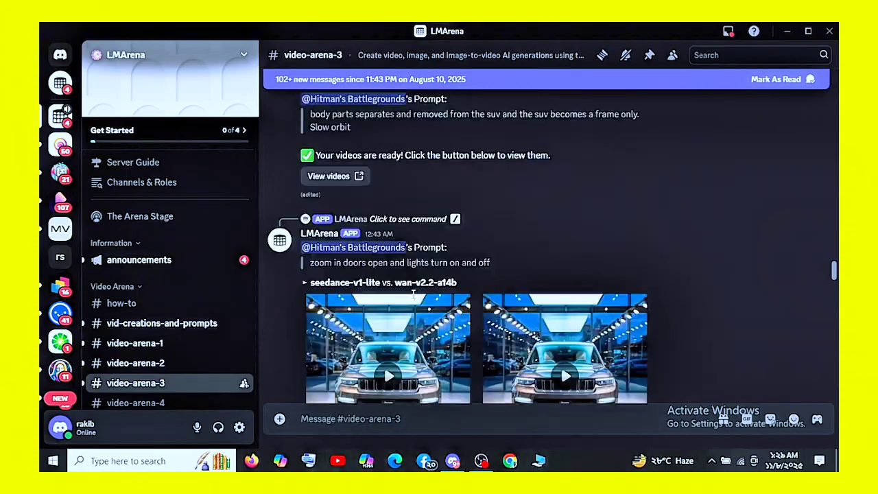
Examine the generated video posts and their prompts in the video-arena-3 channel.
scroll(412, 319, down, 3)
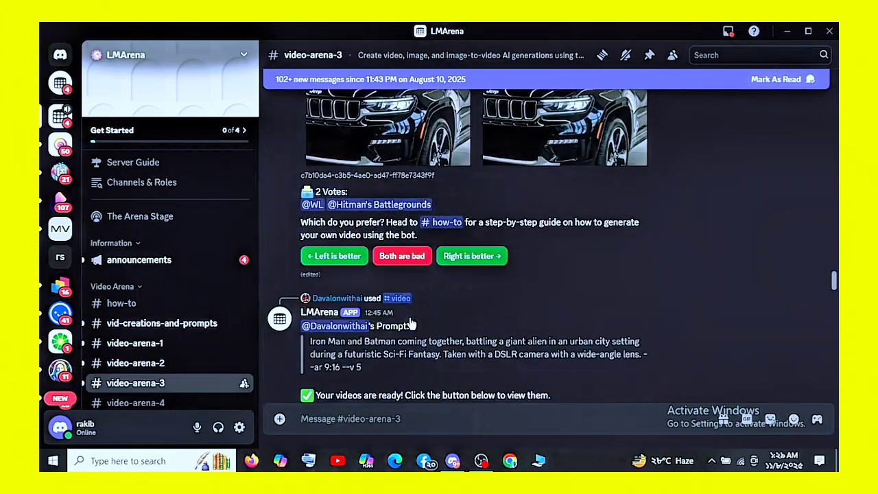
scroll(480, 346, down, 15)
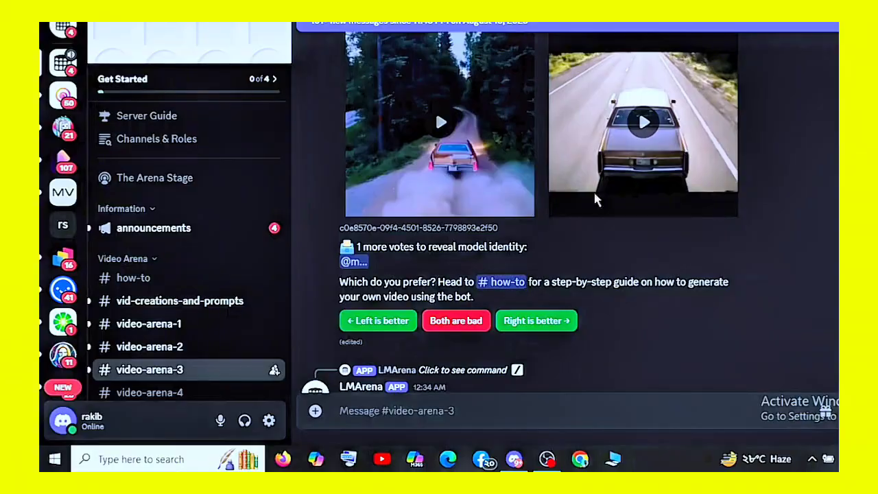
scroll(596, 199, down, 10)
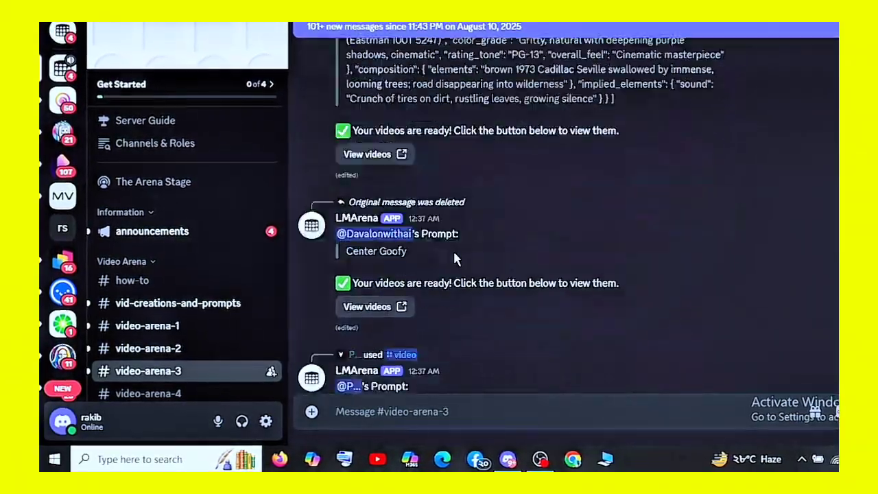
scroll(453, 259, down, 10)
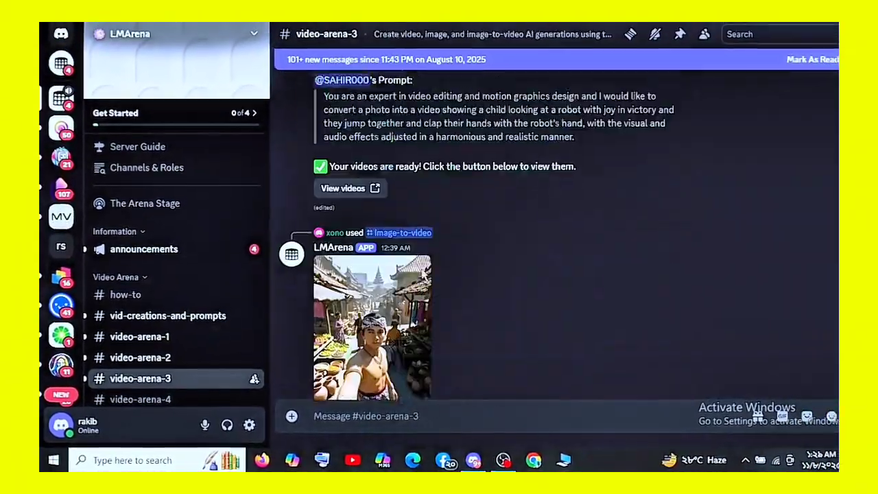
scroll(423, 273, down, 10)
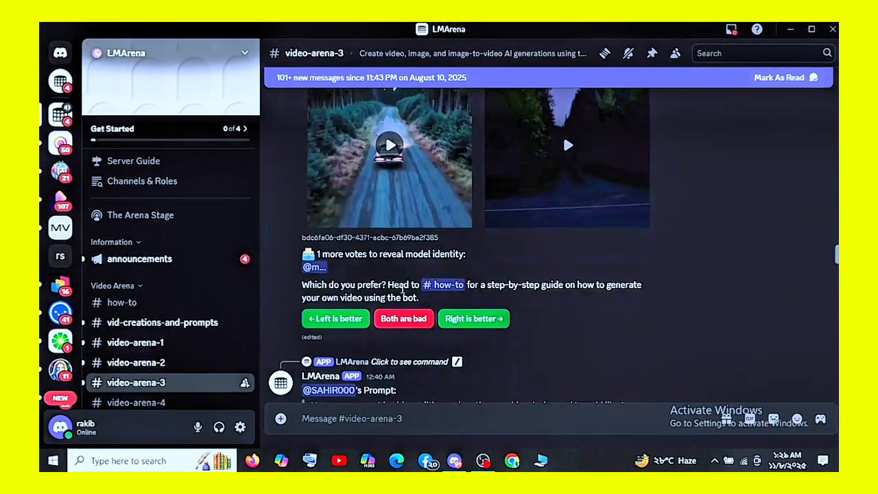
scroll(402, 288, up, 15)
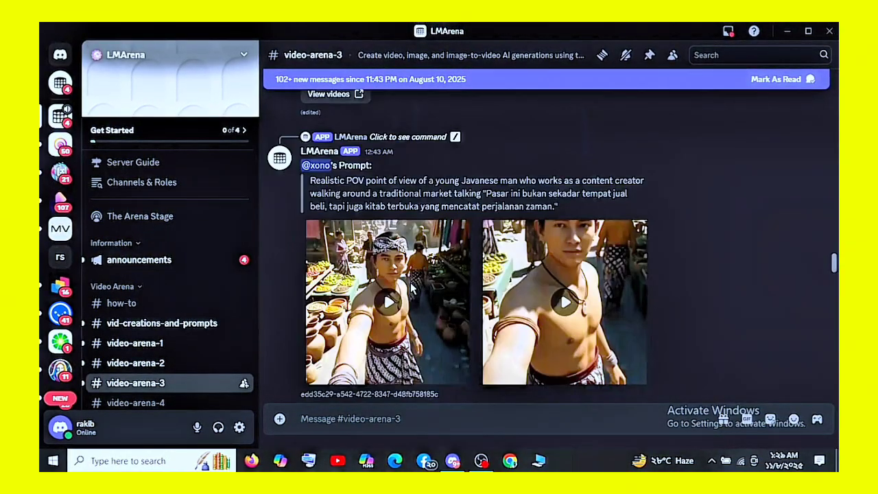
scroll(412, 288, down, 15)
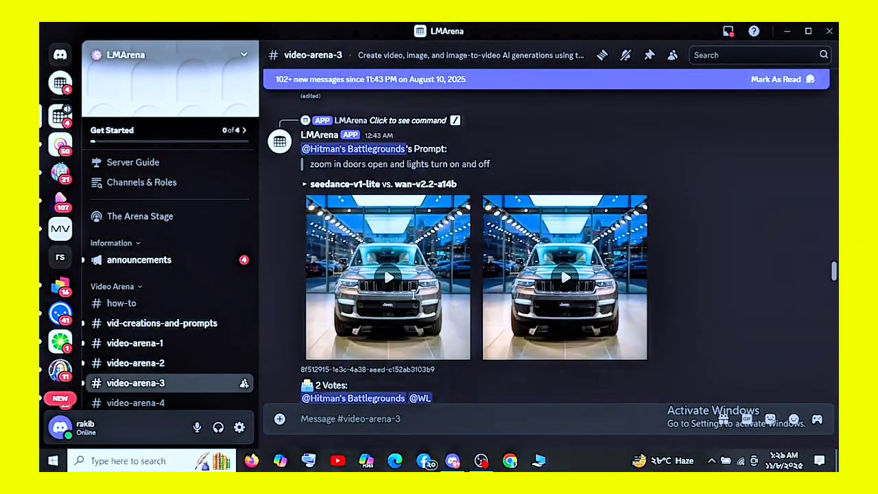
scroll(413, 294, down, 15)
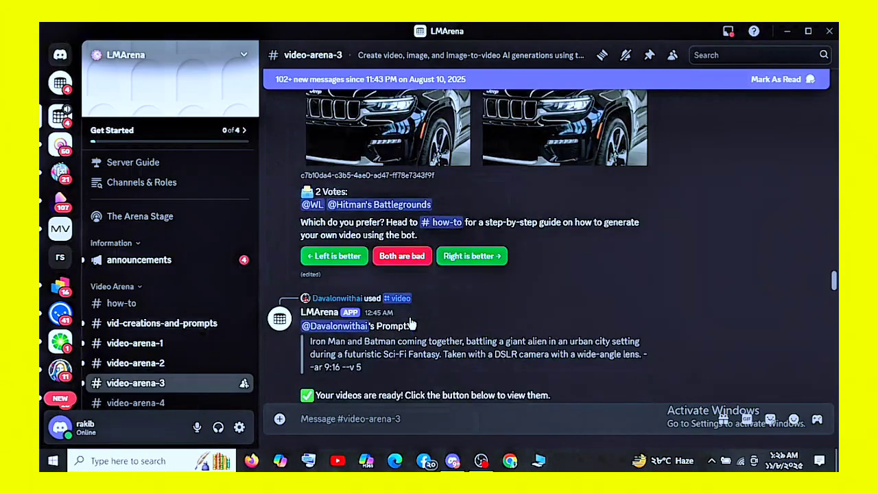
scroll(479, 347, down, 15)
Start a /video command with its prompt field in the video-arena-3 channel.
click(376, 414)
text(/)
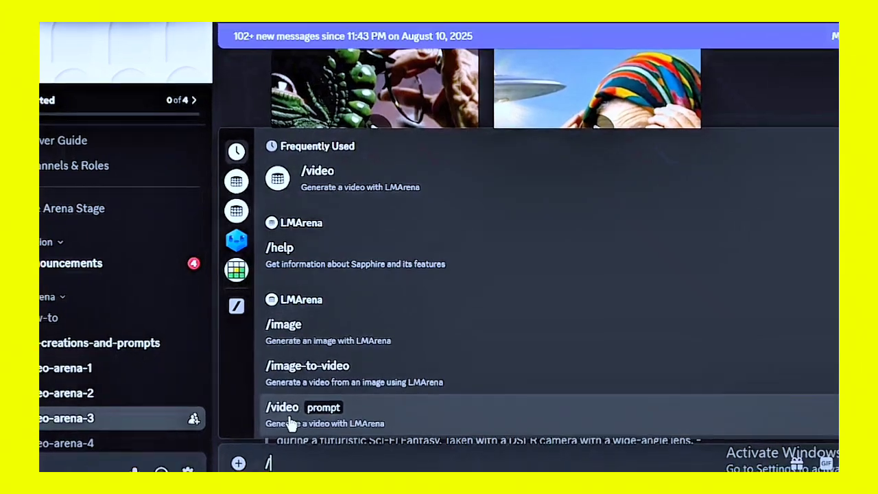
click(289, 419)
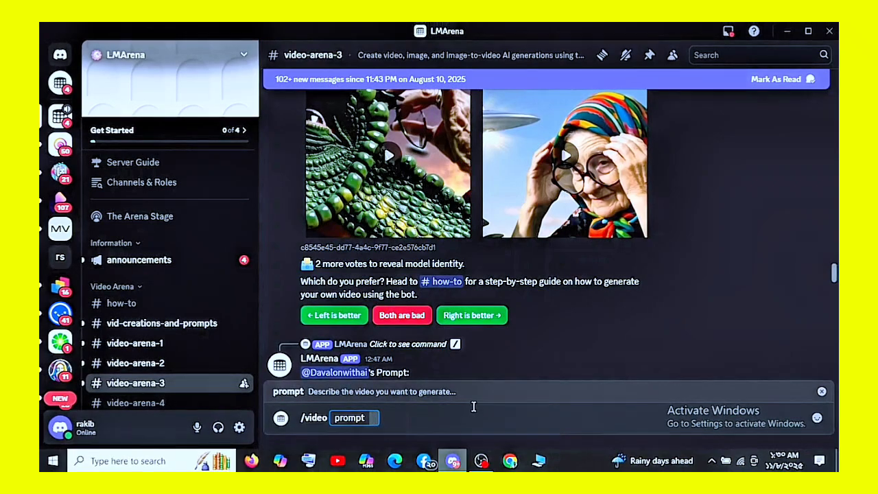
Switch to the ChatGPT conversation in Chrome and look back through it to the third Coca-Cola video prompt.
click(509, 461)
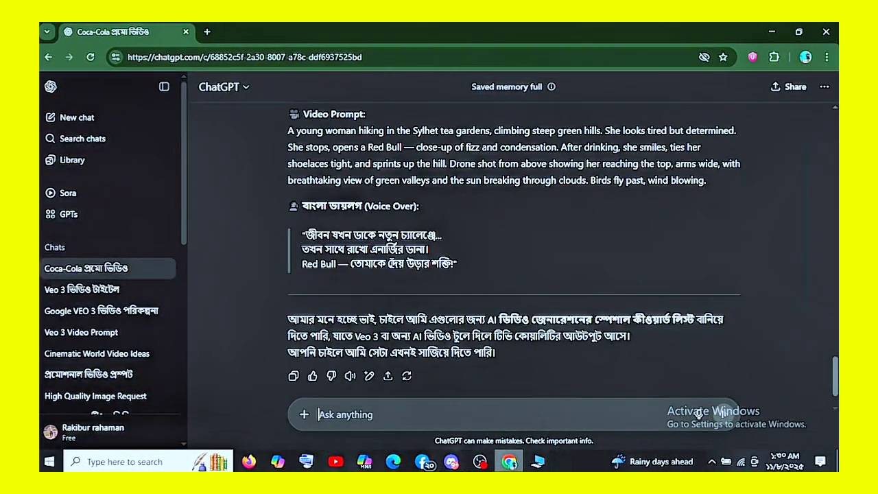
scroll(409, 237, up, 5)
scroll(410, 237, up, 10)
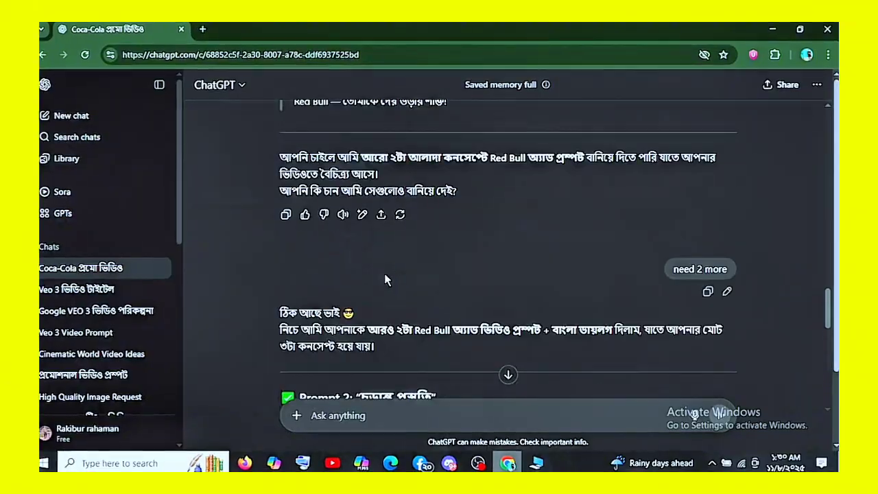
scroll(379, 280, up, 15)
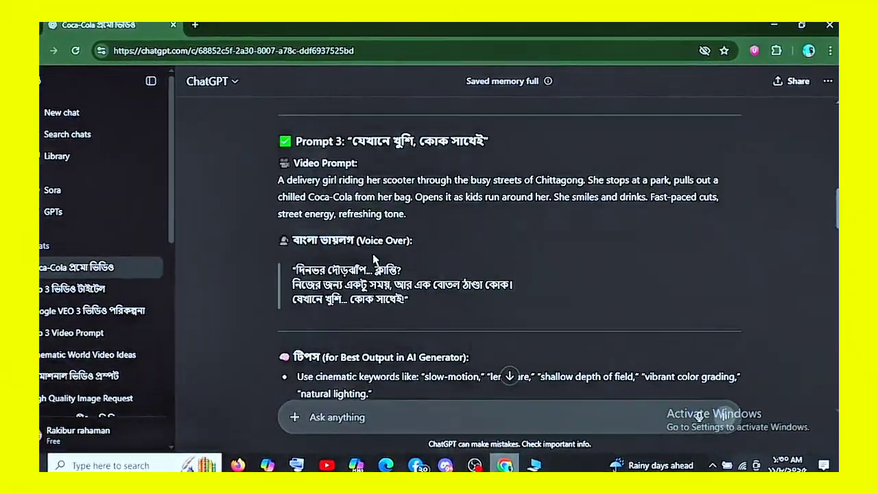
scroll(329, 340, down, 2)
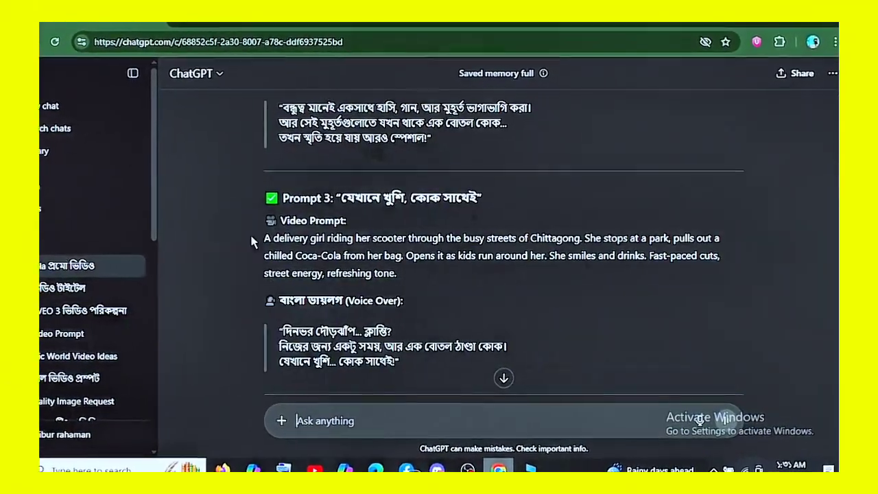
drag(253, 239, 412, 296)
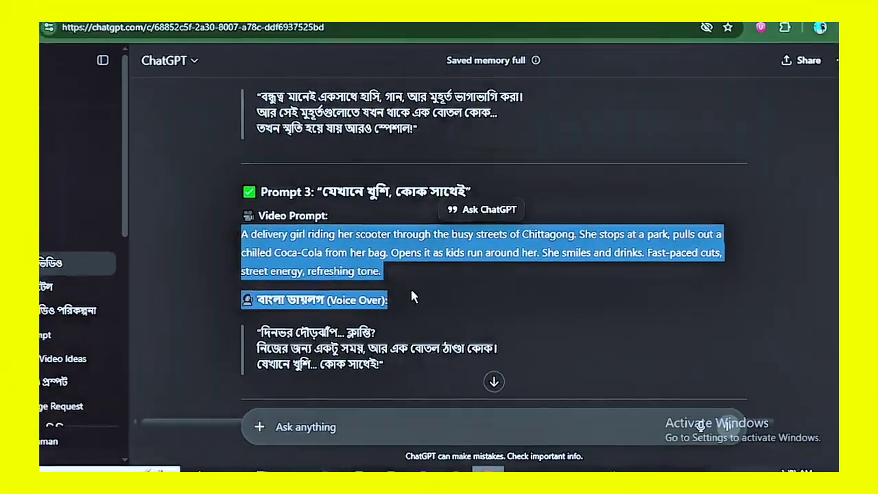
triple_click(412, 292)
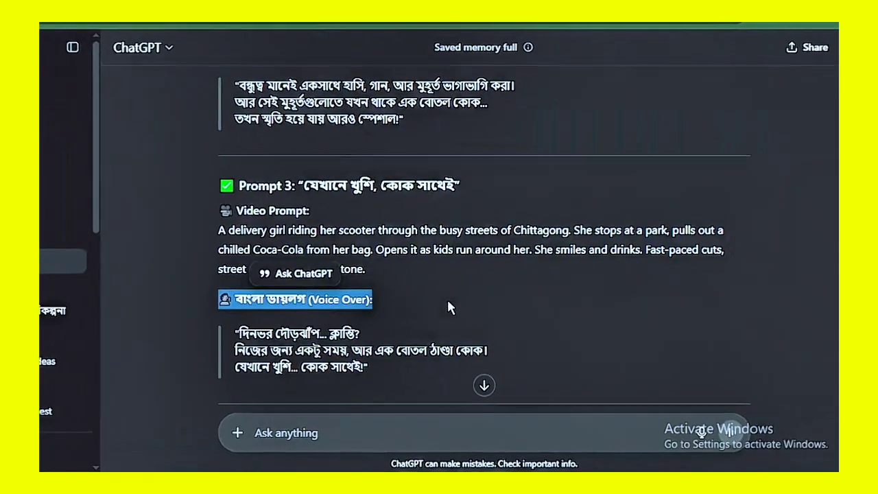
click(538, 343)
Compare the Coca-Cola prompts with the first Red Bull ad prompt and its Bangla voice-over in the conversation.
scroll(527, 350, up, 7)
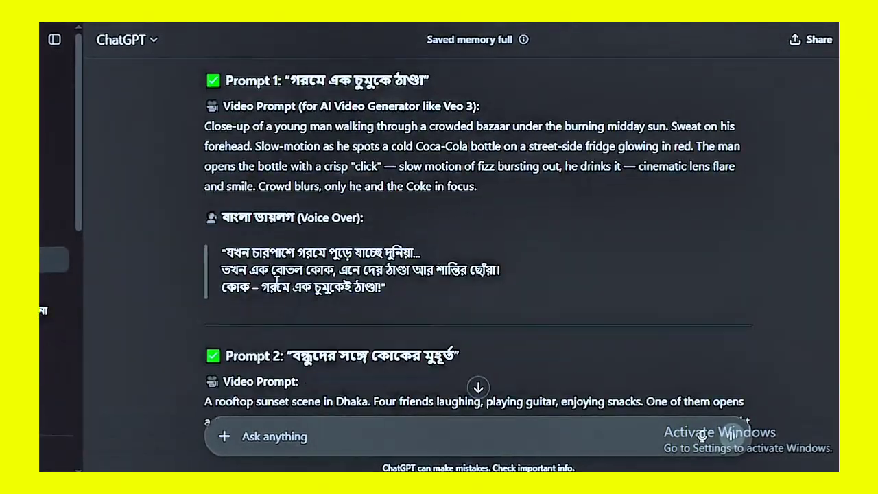
scroll(251, 308, up, 1)
scroll(274, 274, down, 10)
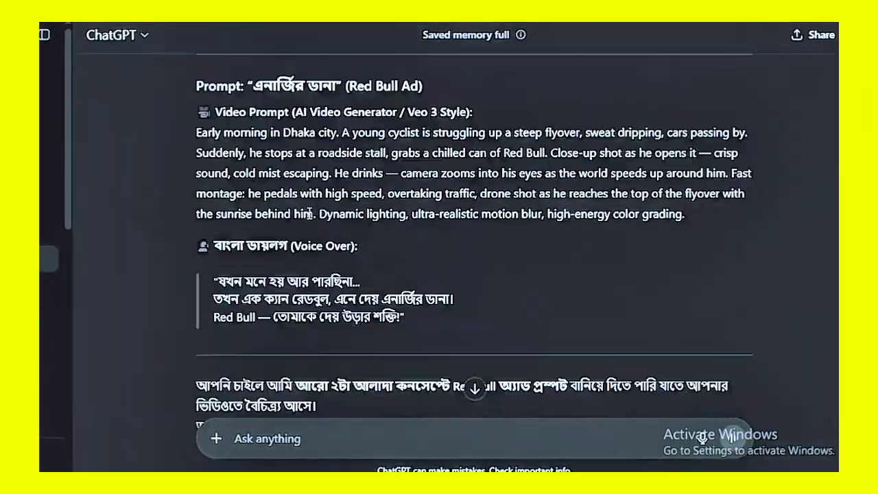
scroll(310, 214, down, 3)
scroll(316, 218, up, 3)
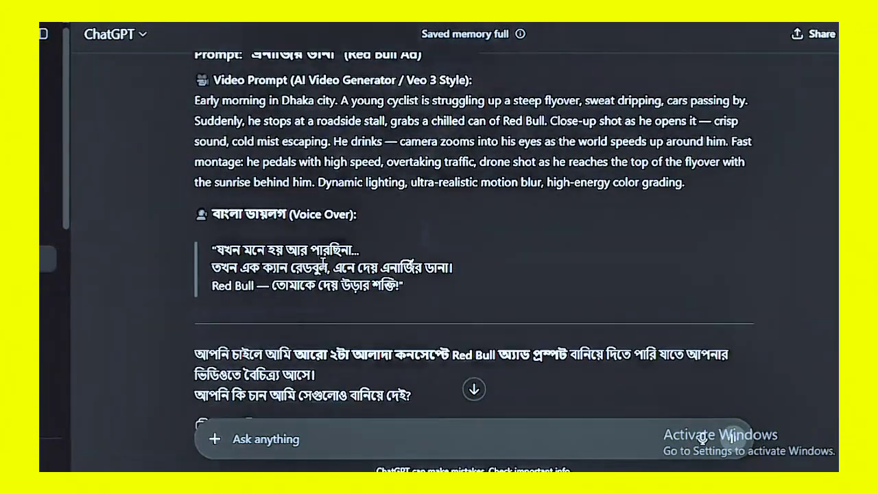
scroll(330, 223, down, 5)
scroll(343, 230, up, 5)
scroll(343, 229, up, 3)
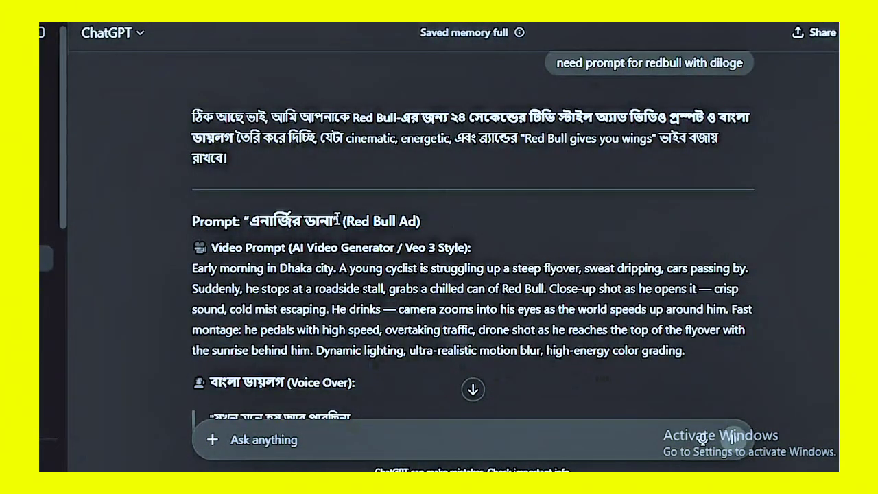
drag(183, 225, 582, 238)
click(506, 221)
Copy the Red Bull cyclist video prompt with its Bangla voice-over into the /video command in Discord and submit it.
scroll(617, 198, down, 2)
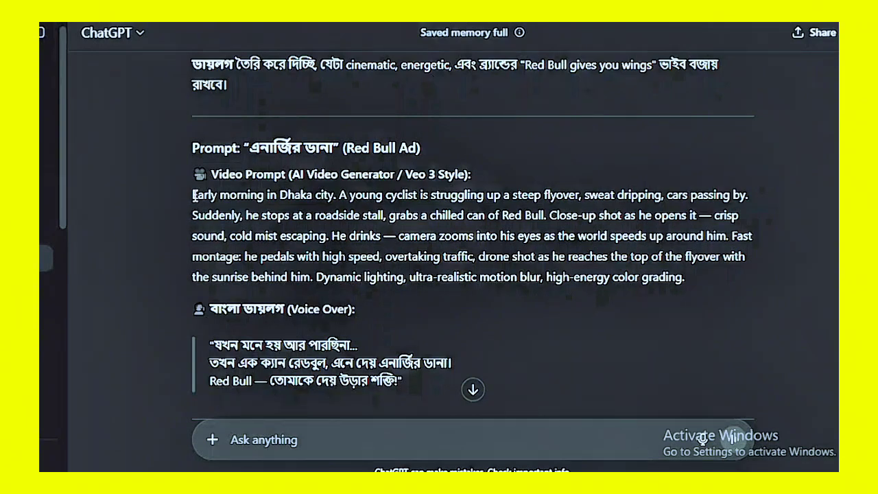
drag(194, 195, 325, 300)
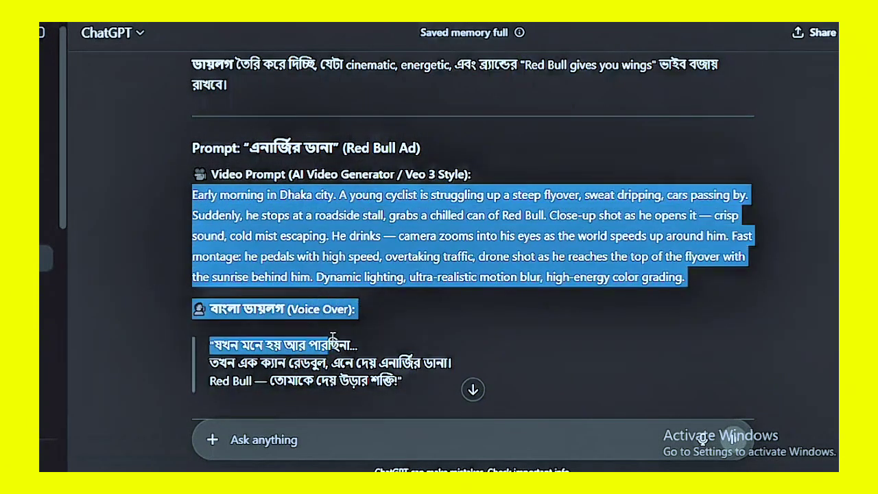
drag(404, 382, 403, 382)
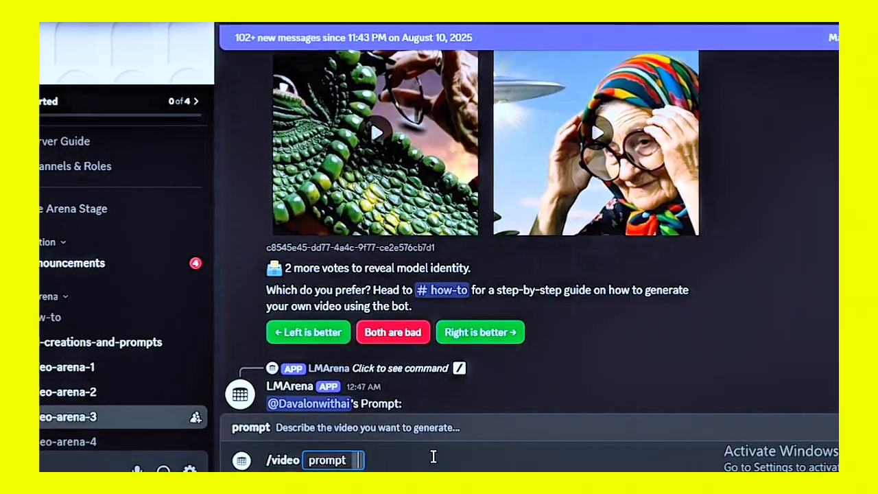
key(ctrl+v)
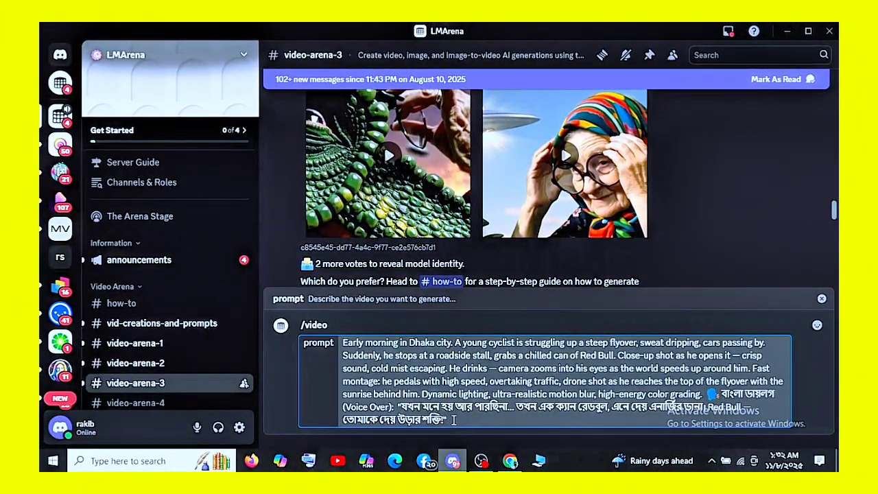
key(Return)
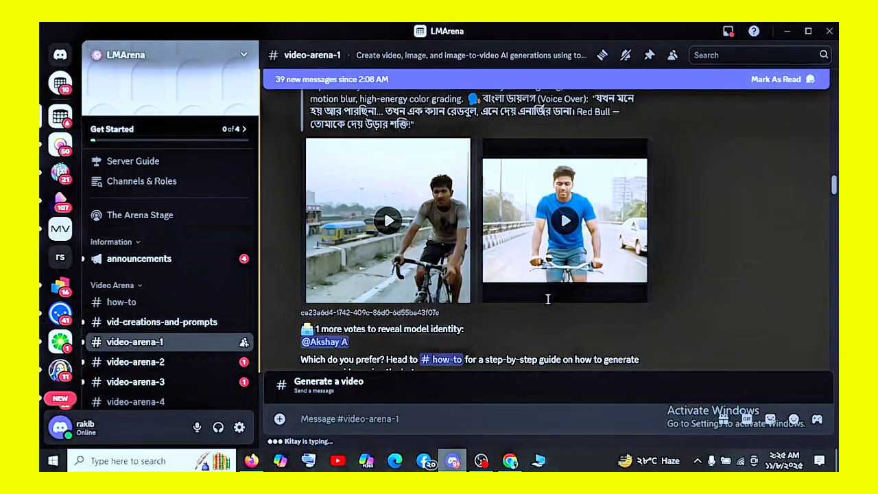
Review the Red Bull cyclist prompt and its generated videos in video-arena-1, viewing the blue-shirt cyclist video enlarged.
scroll(716, 272, up, 1)
scroll(413, 179, up, 2)
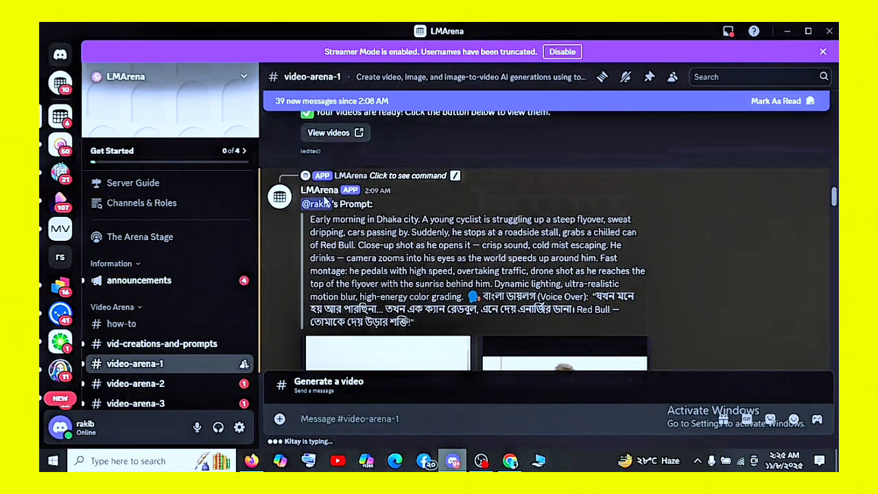
drag(311, 220, 429, 326)
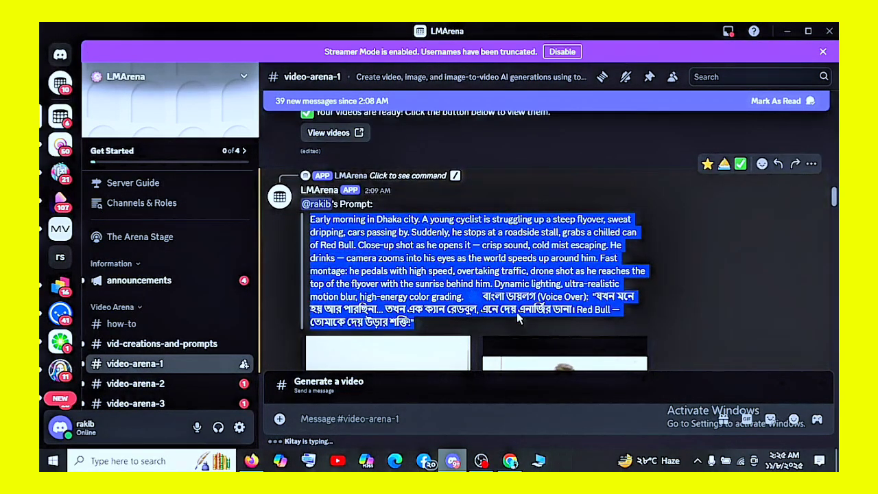
scroll(561, 247, down, 3)
click(562, 243)
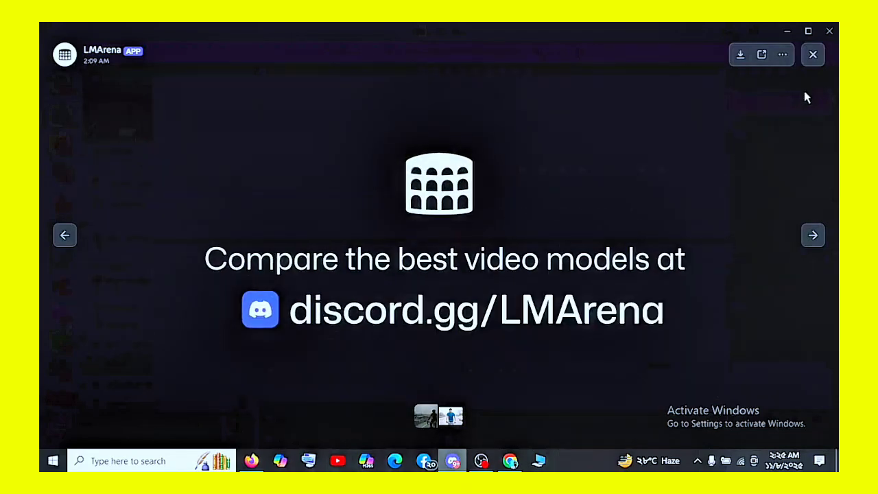
click(813, 55)
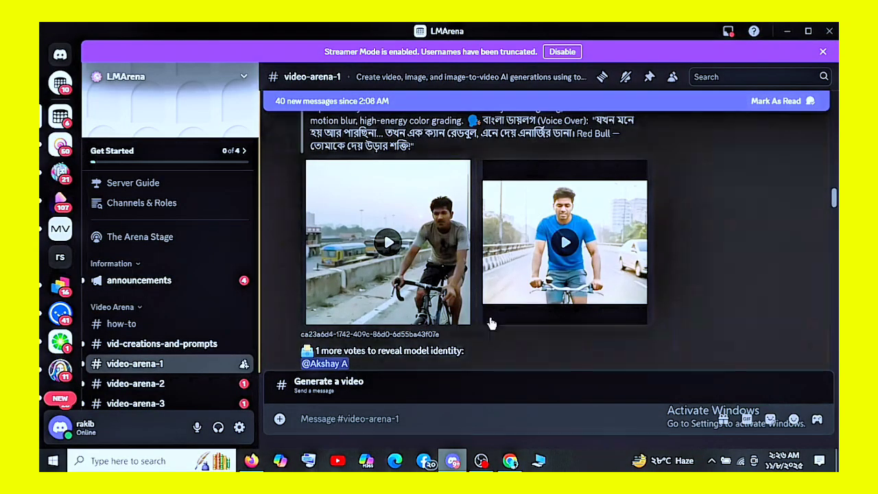
scroll(430, 238, up, 3)
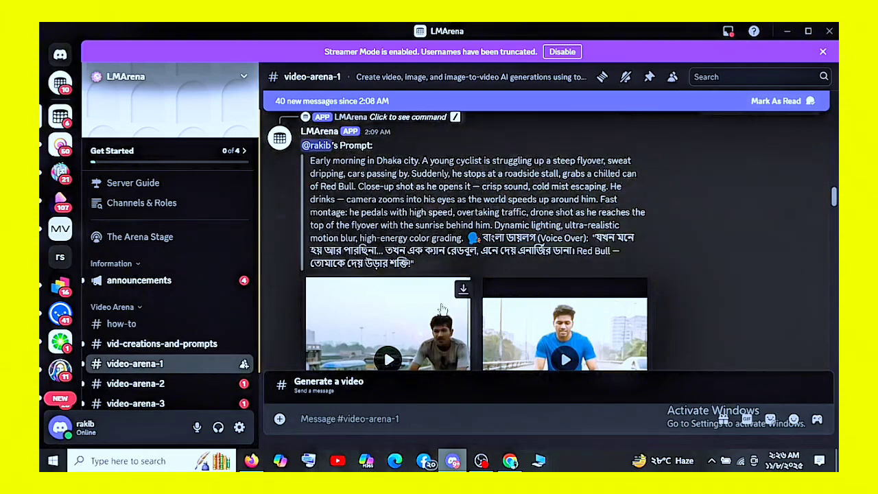
Copy the second Red Bull prompt, about the esports tournament in Dhaka, with its Bangla voice-over from the ChatGPT conversation in Chrome.
click(509, 461)
scroll(442, 283, down, 6)
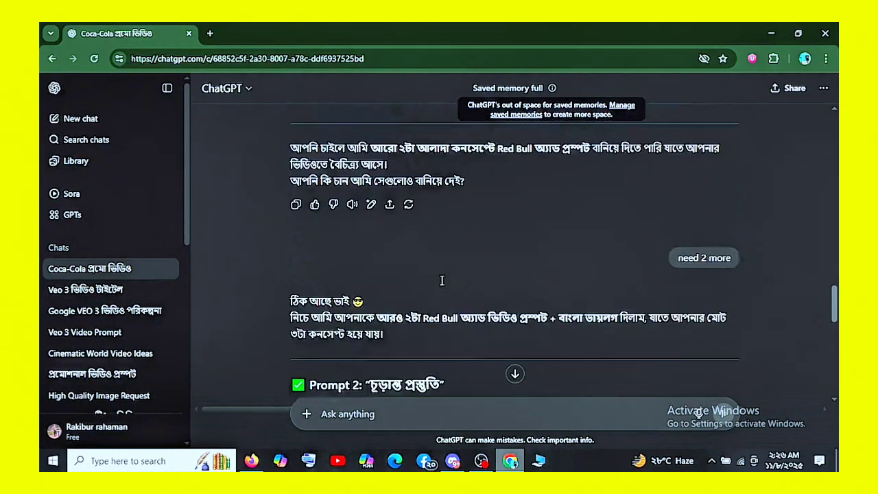
scroll(442, 283, down, 3)
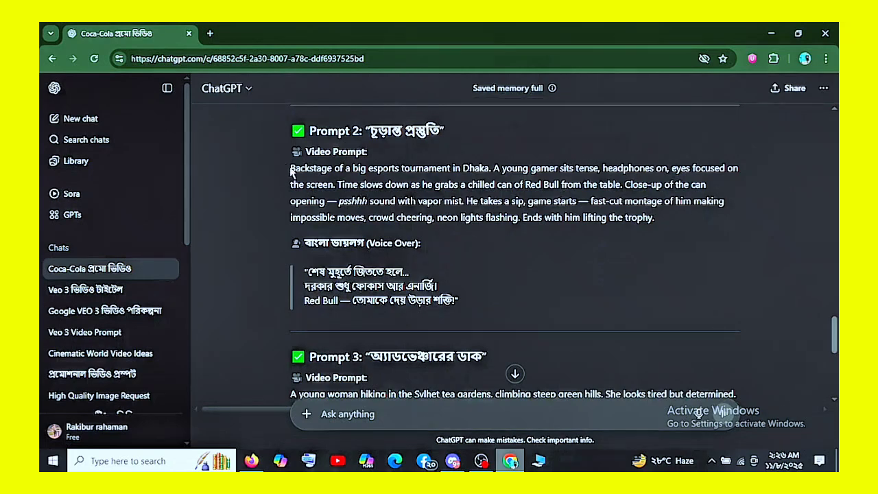
drag(291, 171, 450, 297)
right_click(354, 201)
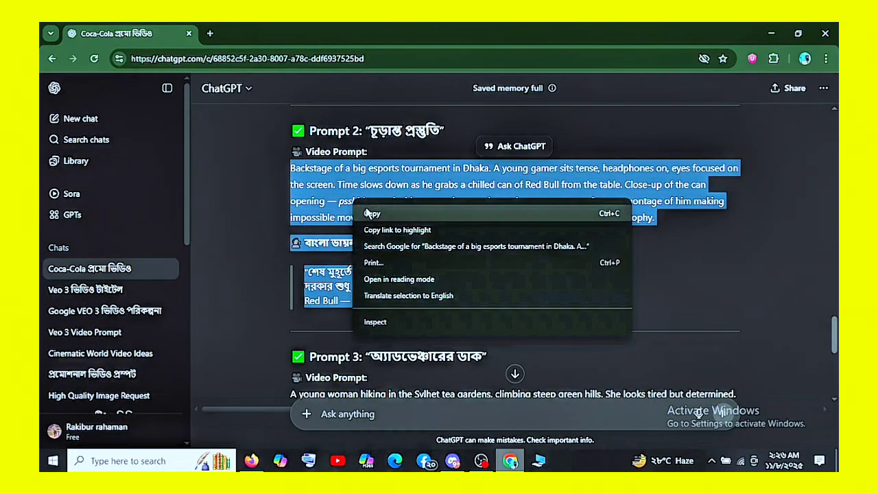
click(370, 212)
Switch to Discord and submit the copied esports tournament prompt with its Bangla voice-over through LMArena's /video command in video-arena-1.
click(452, 465)
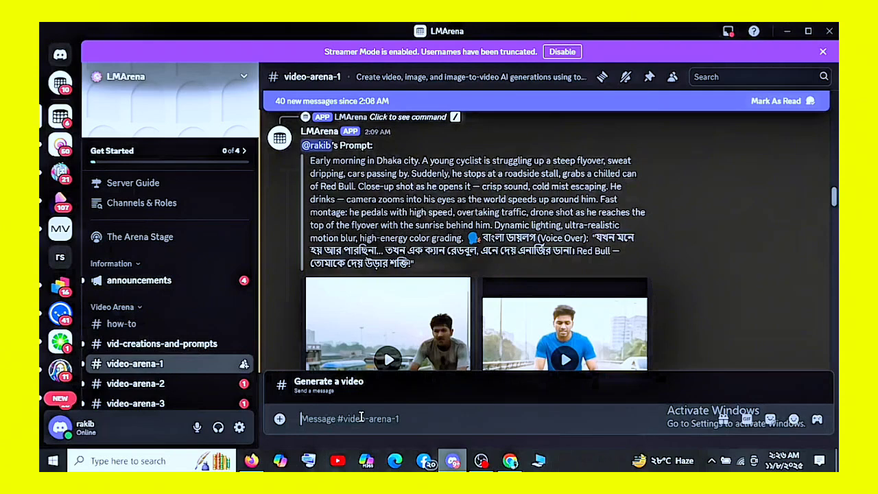
text(/)
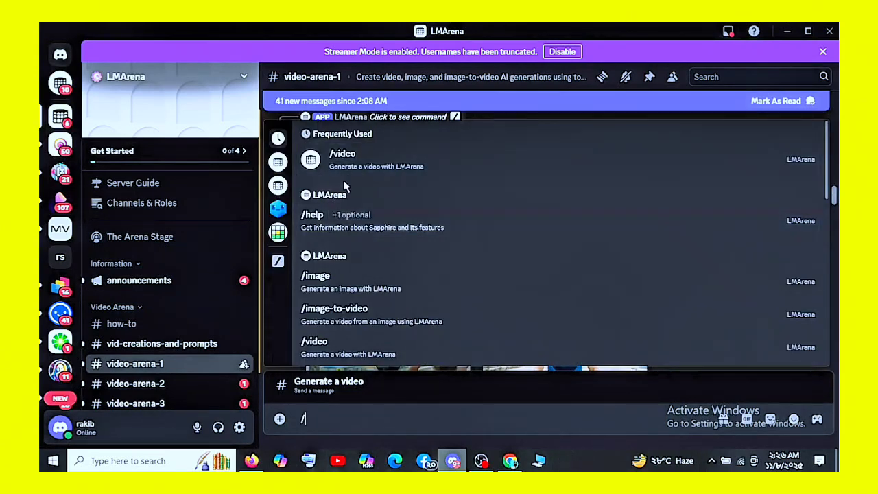
click(347, 157)
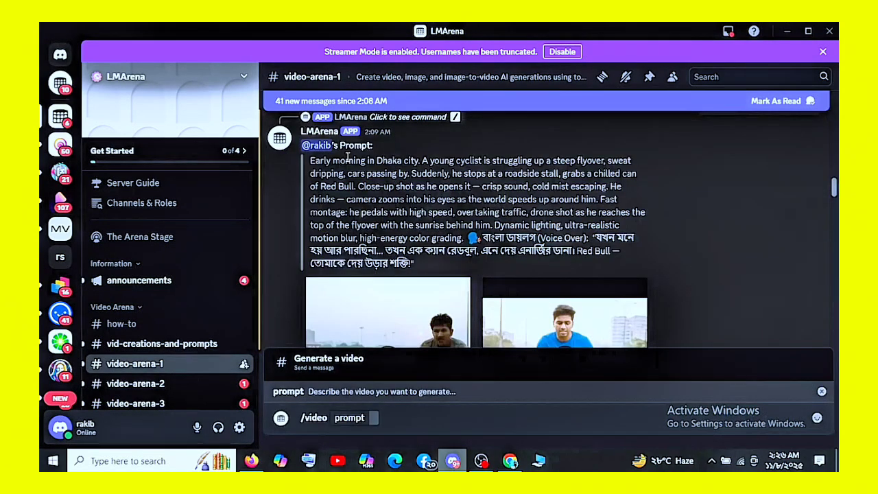
key(ctrl+v)
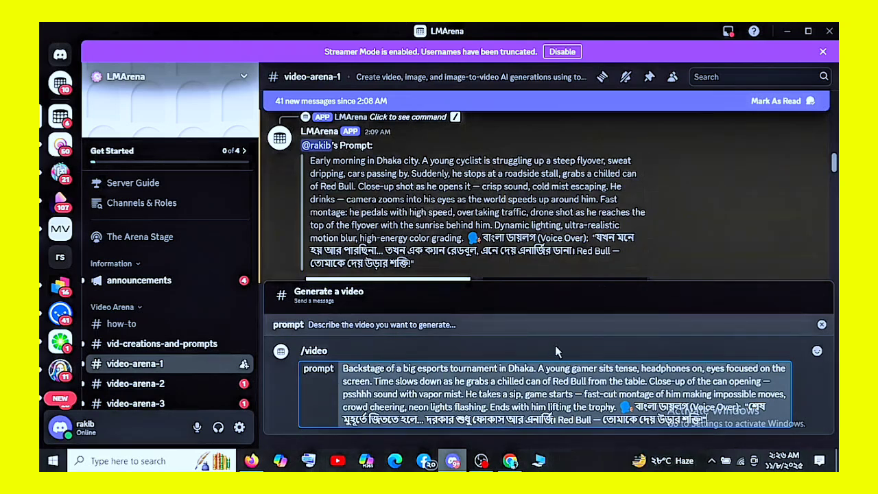
key(Return)
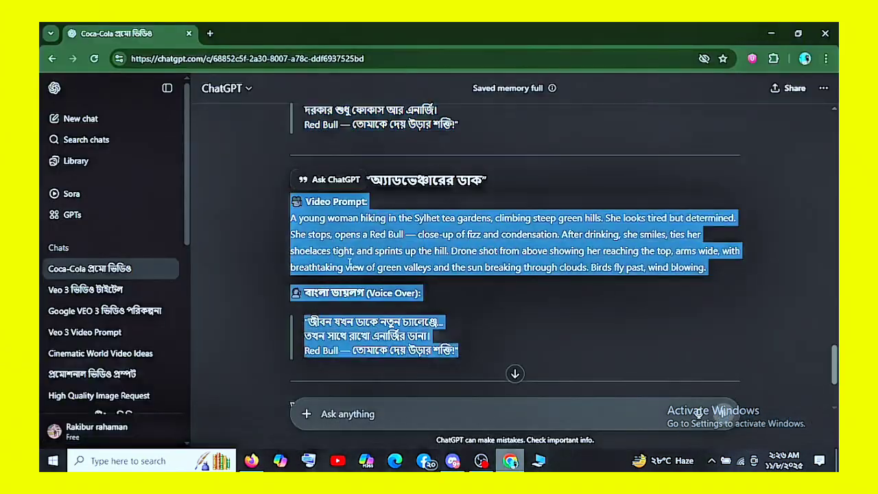
Submit the copied Sylhet tea gardens hiker prompt with /video in Discord's video-arena-1 and play the generated long-haired woman video enlarged.
click(453, 461)
click(370, 421)
text(/)
key(Return)
key(ctrl+v)
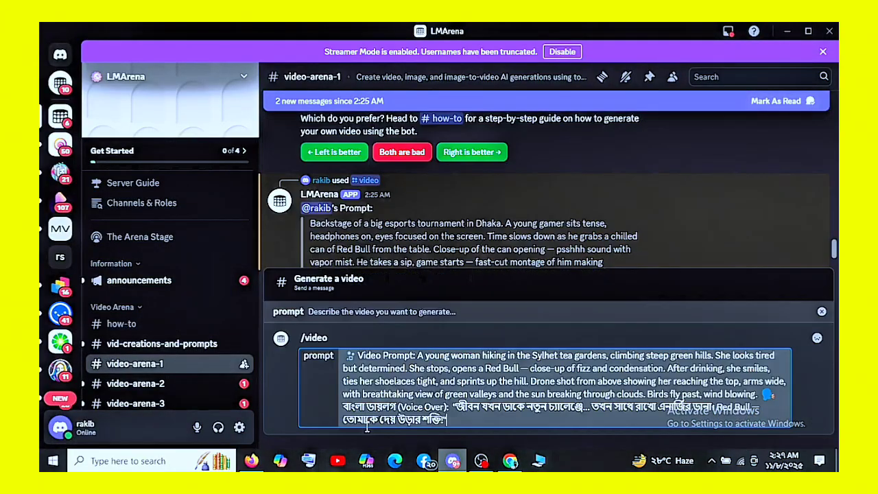
key(Return)
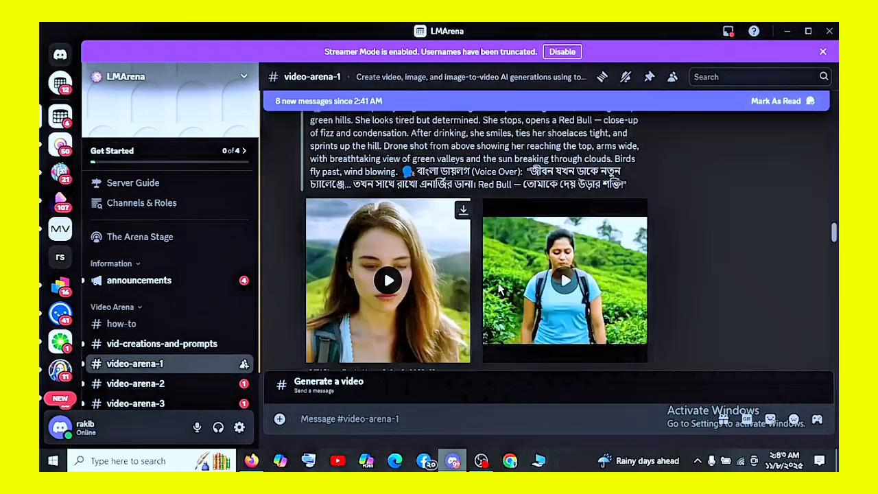
click(384, 274)
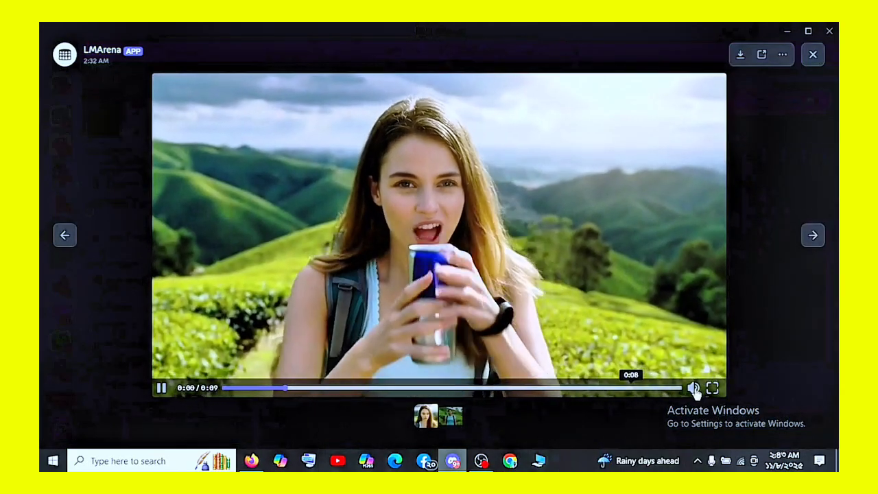
mouse_move(692, 388)
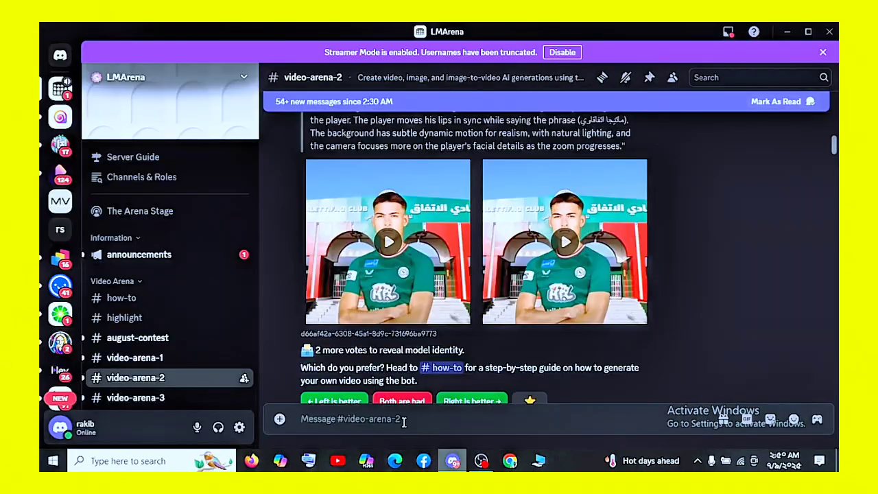
Submit an /image-to-video command in video-arena-2 with the ideogram-v3-quality 2025 Jeep Grand Cherokee image from Downloads and the prompt "zoom in slowly".
text(/)
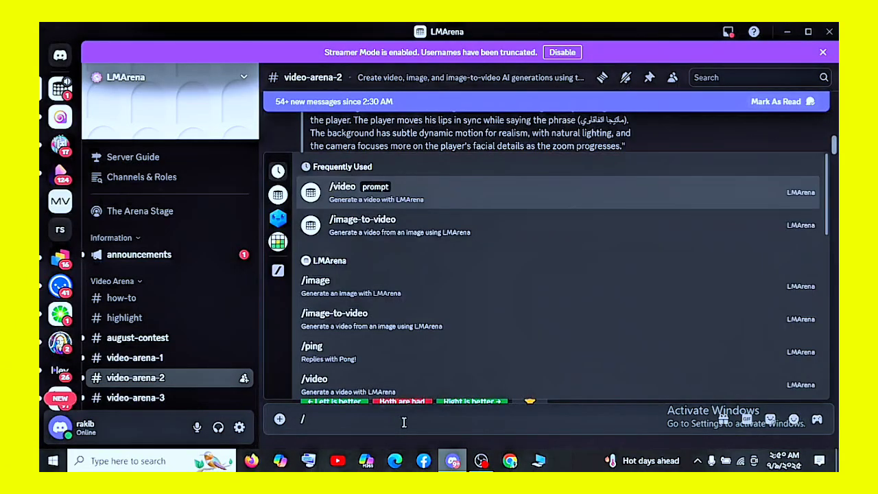
click(369, 231)
click(334, 336)
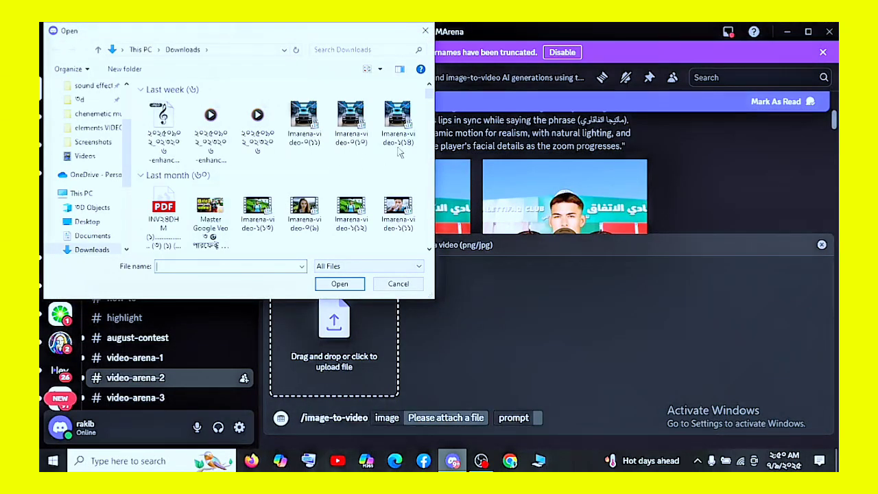
scroll(375, 179, down, 1)
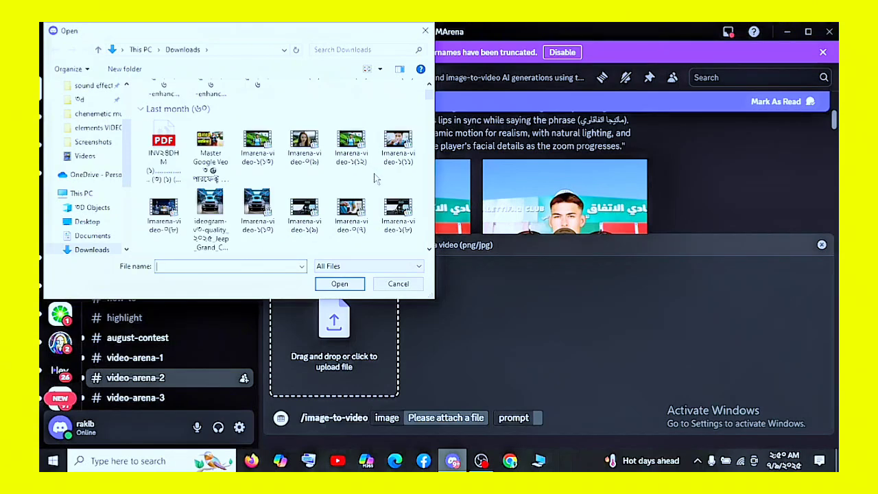
double_click(214, 210)
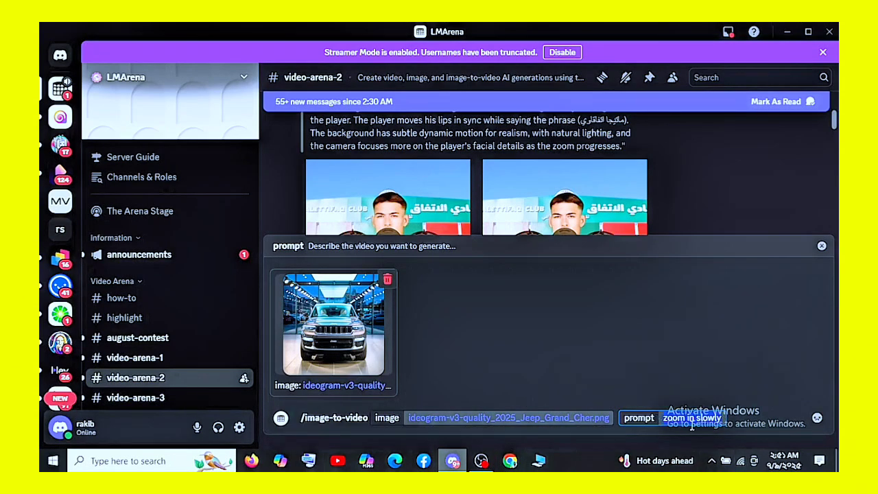
key(Return)
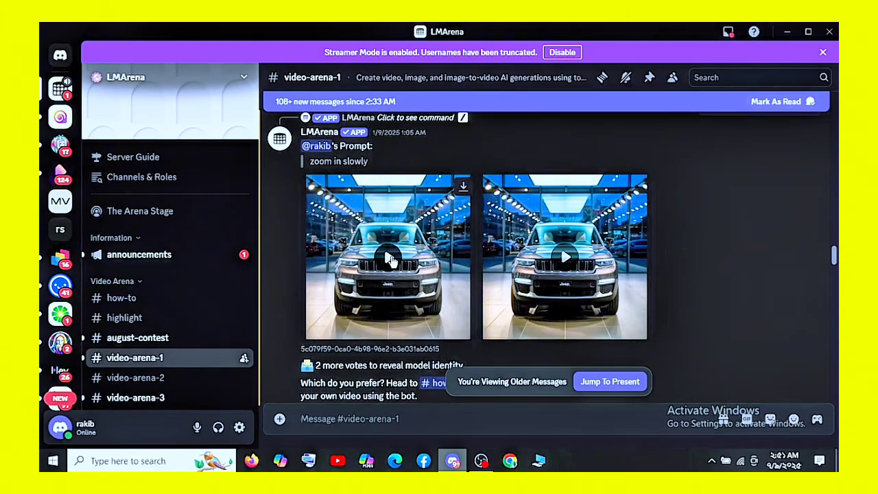
Play the first generated "zoom in slowly" Jeep video enlarged in video-arena-1 and close the viewer.
click(398, 258)
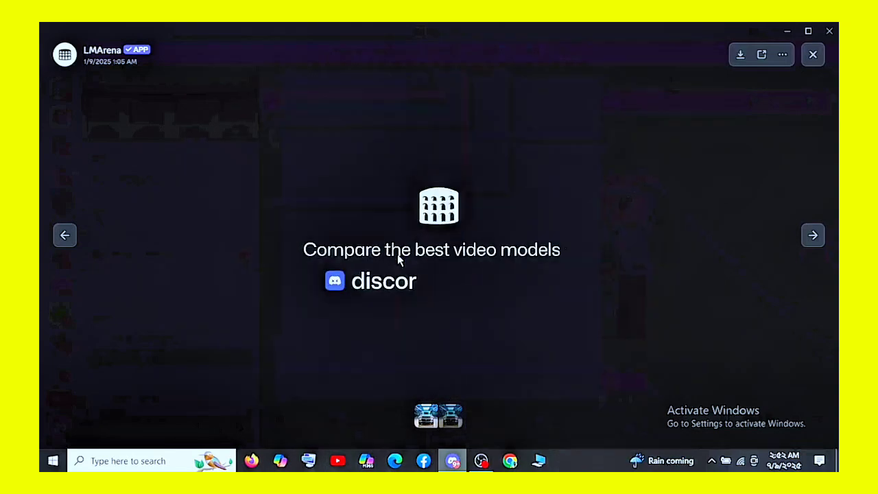
click(802, 64)
mouse_move(244, 358)
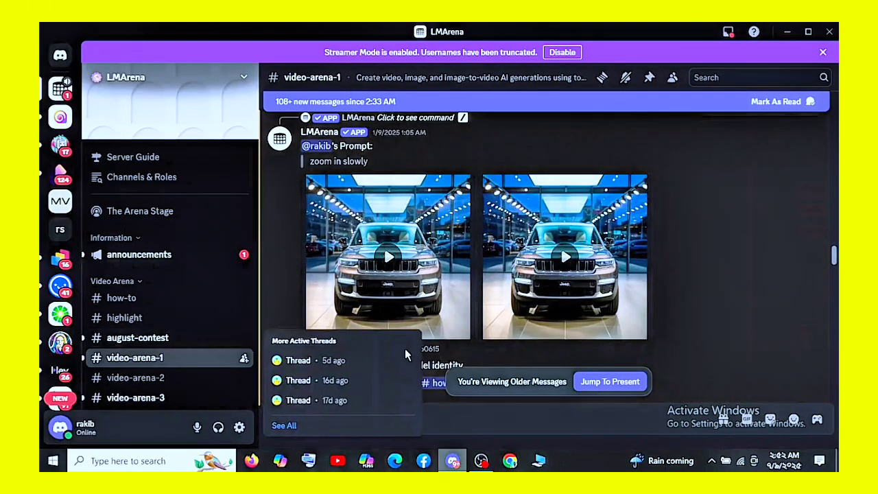
Browse the other members' prompts and their generated video pairs in video-arena-1.
scroll(459, 247, down, 10)
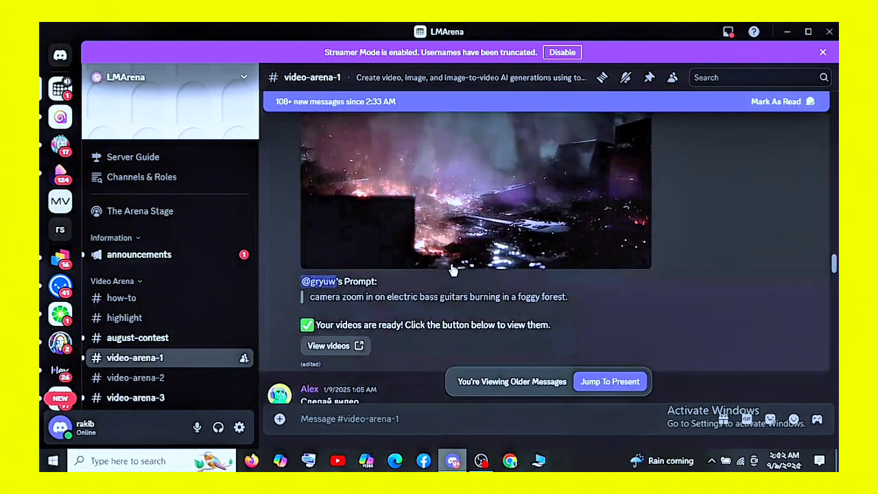
scroll(452, 271, down, 10)
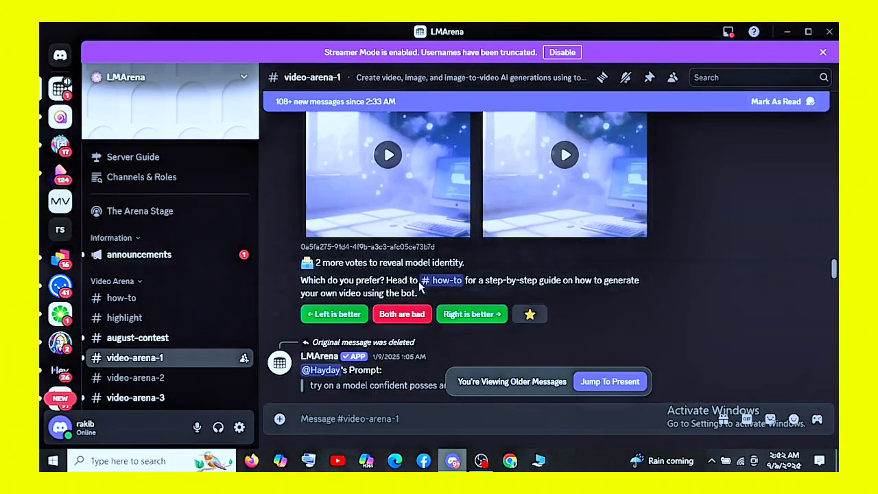
scroll(420, 294, down, 10)
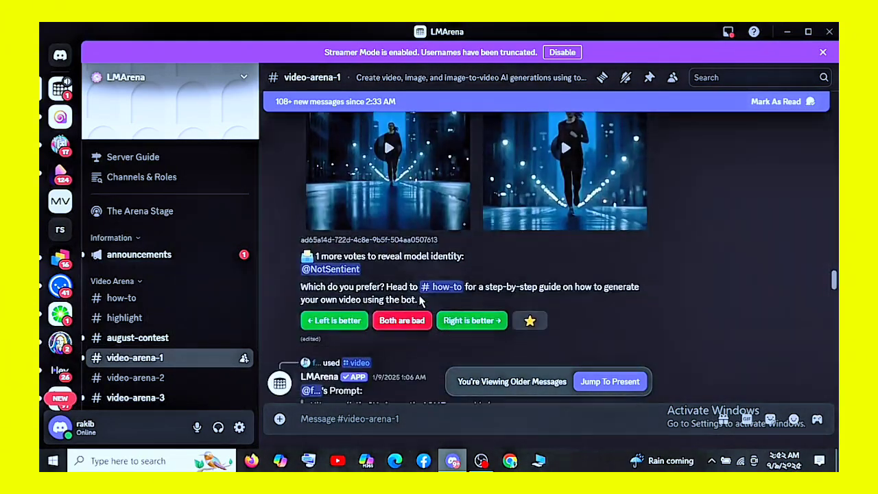
scroll(421, 296, down, 10)
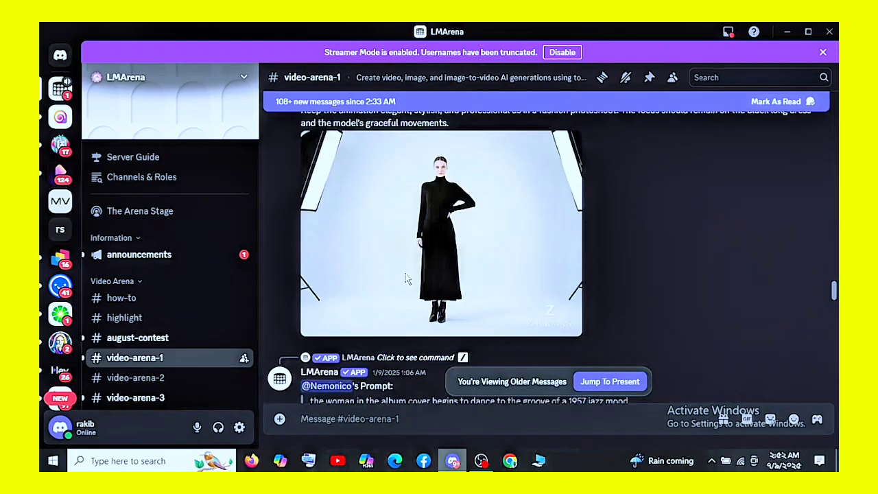
scroll(411, 283, down, 8)
scroll(437, 252, up, 2)
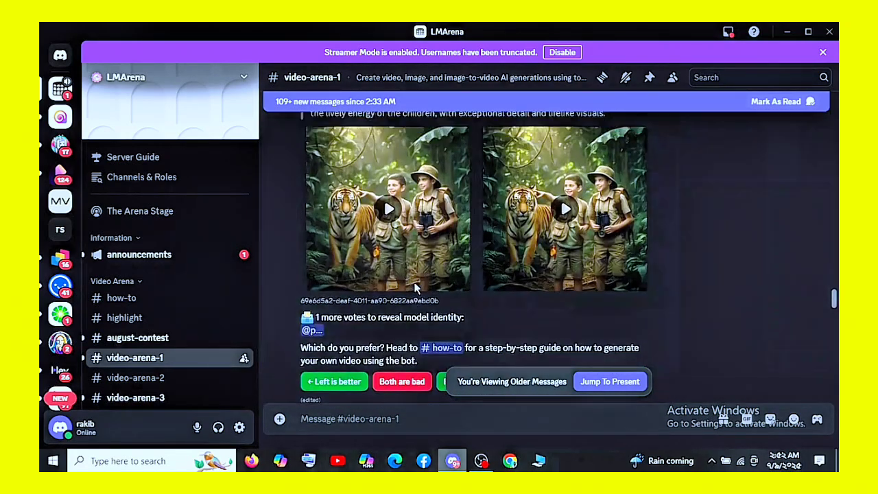
scroll(437, 253, down, 10)
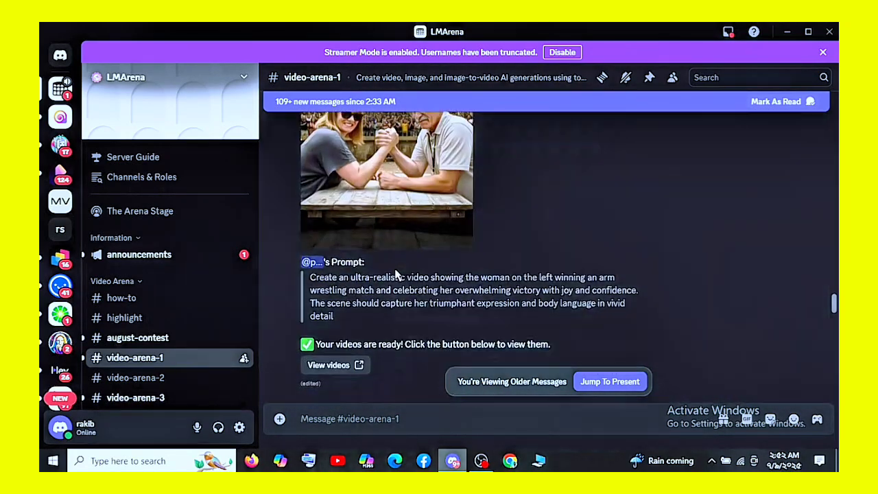
scroll(398, 278, down, 10)
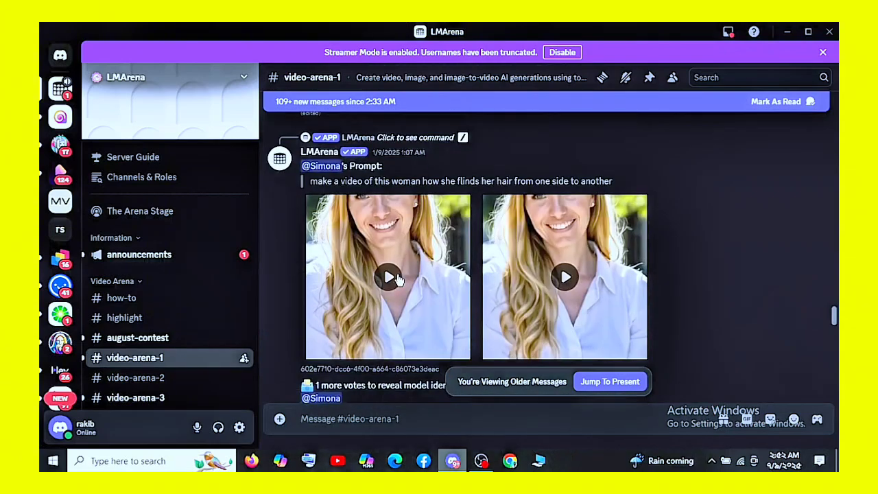
scroll(401, 283, down, 10)
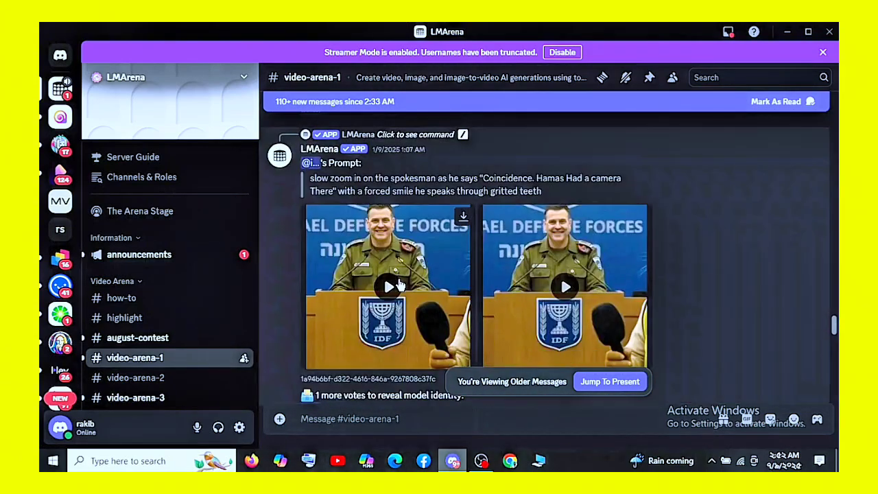
scroll(401, 286, down, 10)
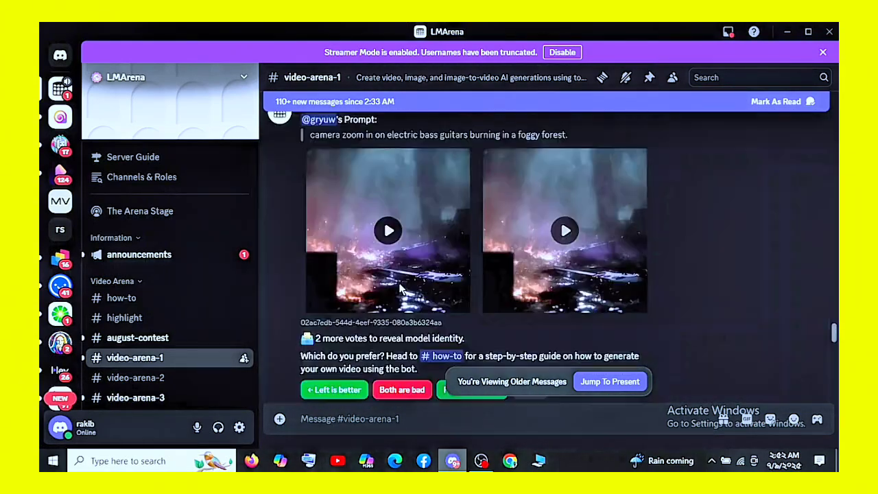
scroll(401, 292, down, 10)
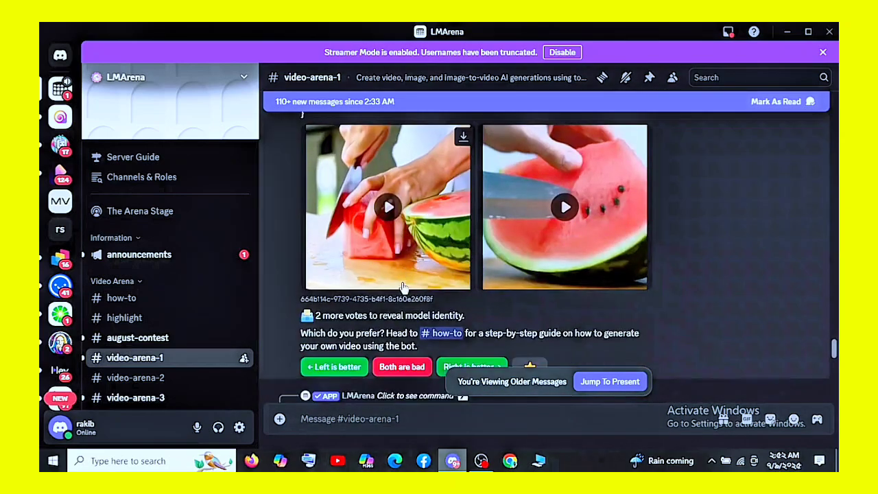
scroll(392, 256, down, 1)
scroll(426, 229, up, 1)
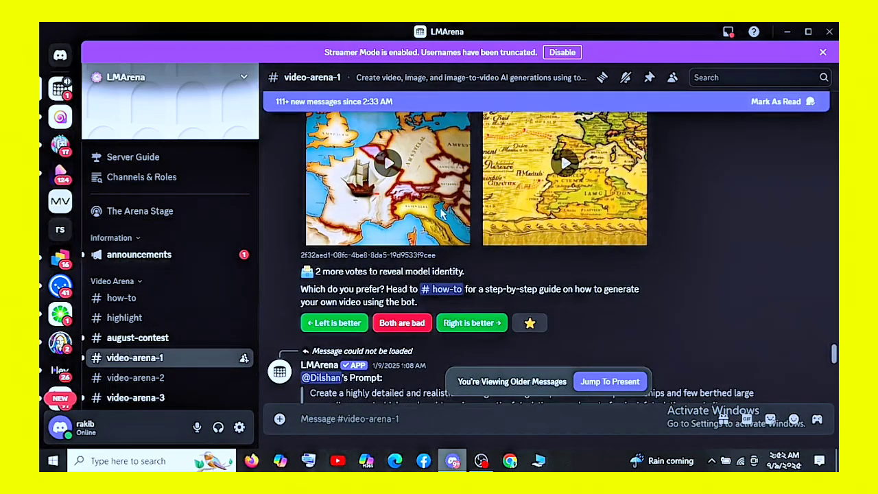
scroll(411, 247, down, 10)
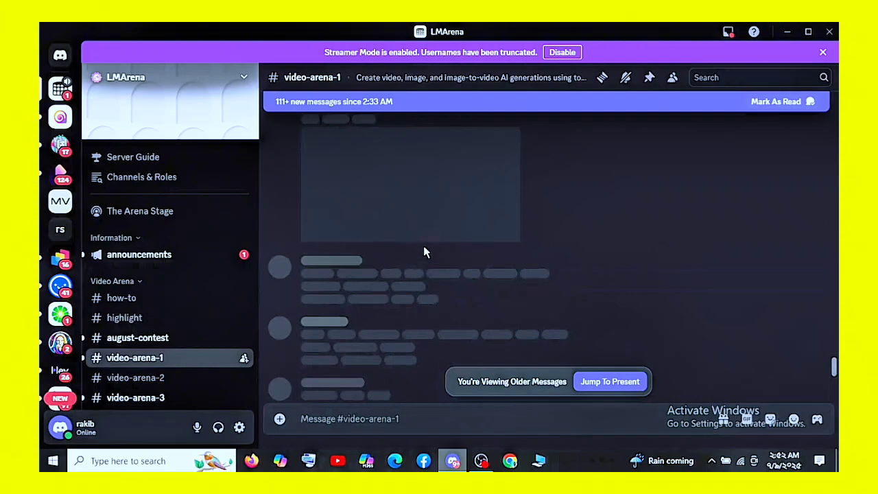
scroll(412, 241, up, 5)
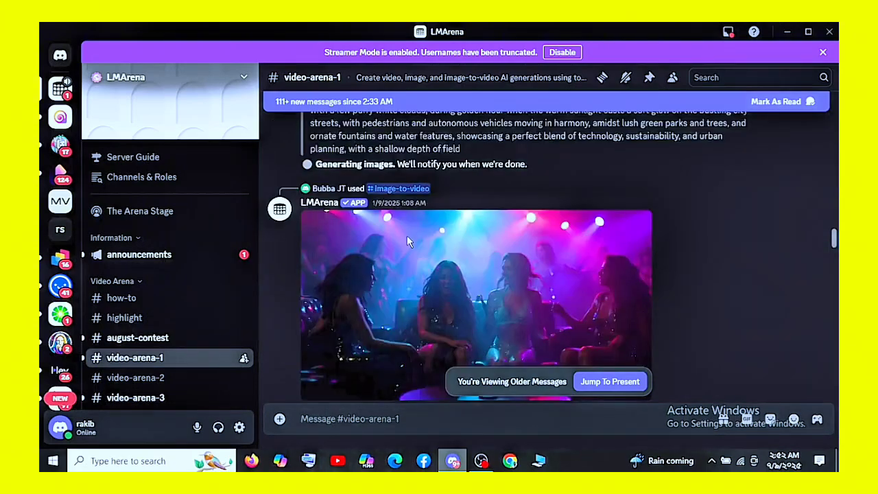
scroll(407, 242, up, 6)
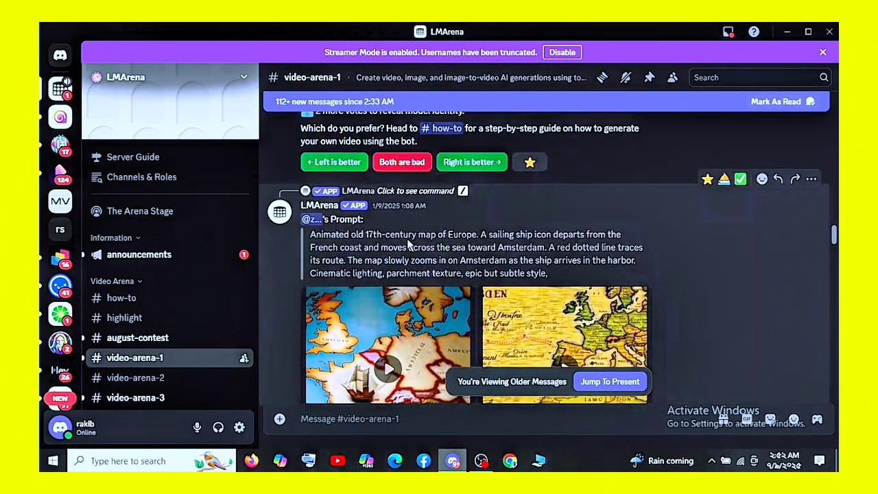
scroll(409, 243, down, 3)
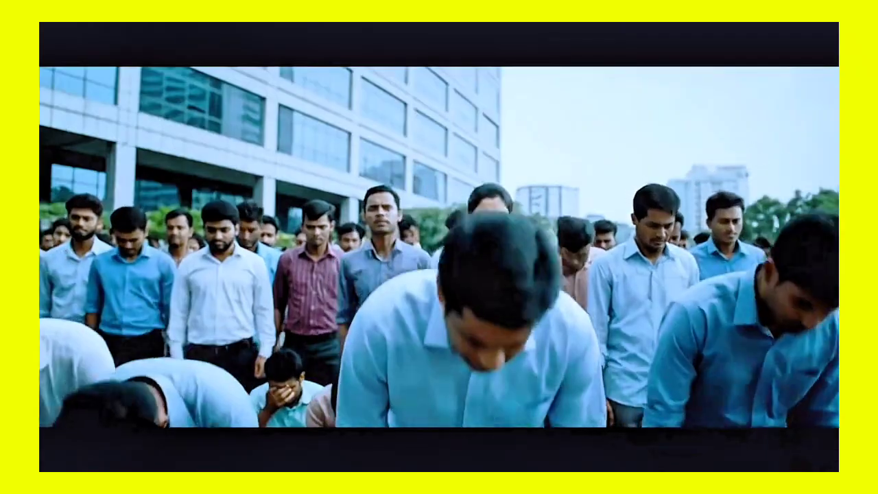